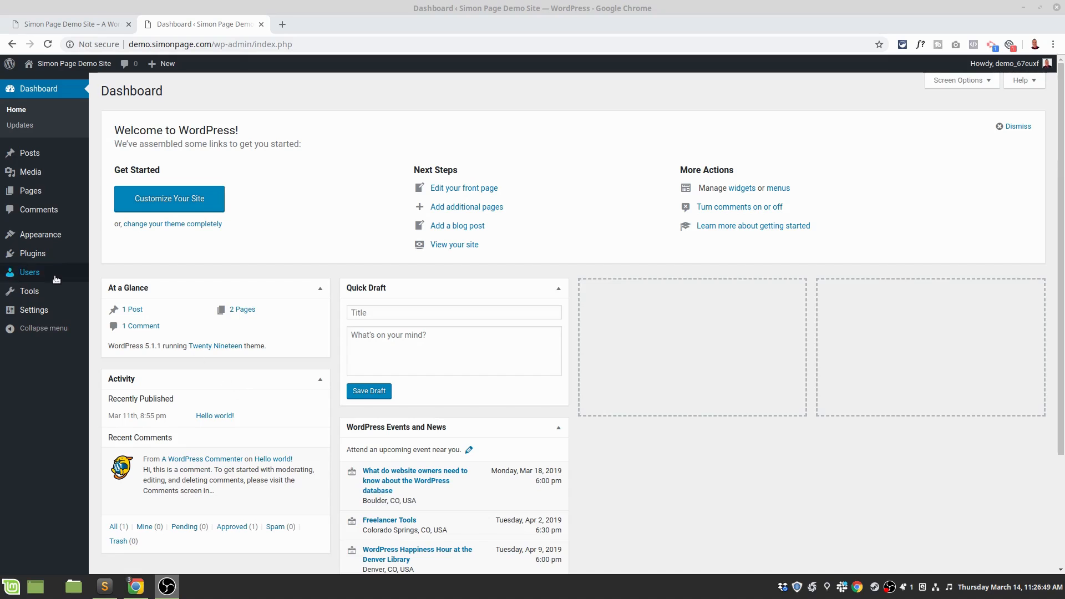
Open the demo_67euxf account's profile from the Users list and look it over.
mouse_move(47, 172)
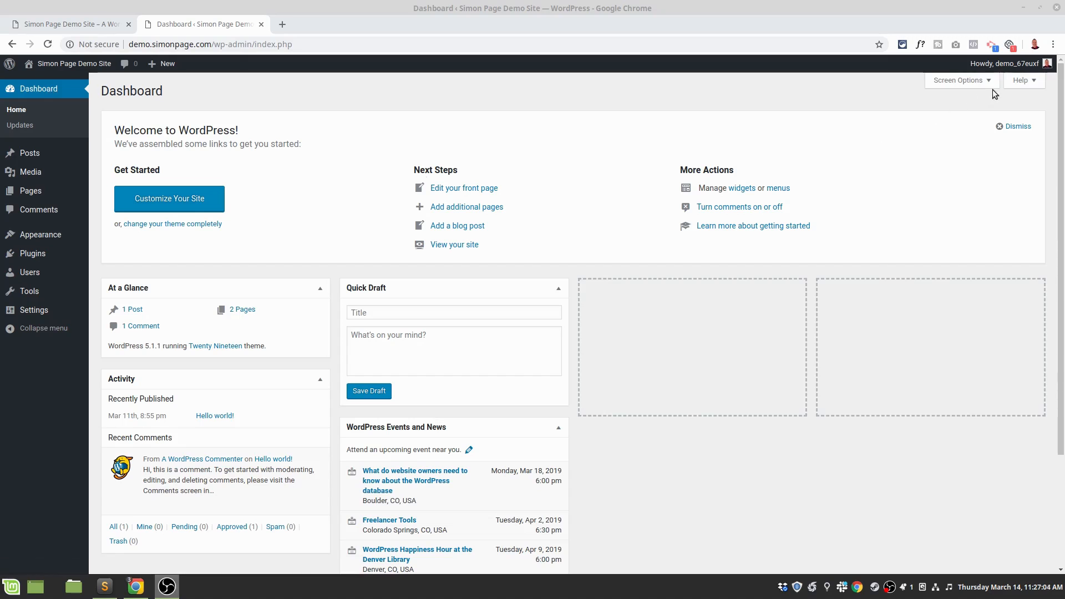
mouse_move(1016, 72)
mouse_move(34, 276)
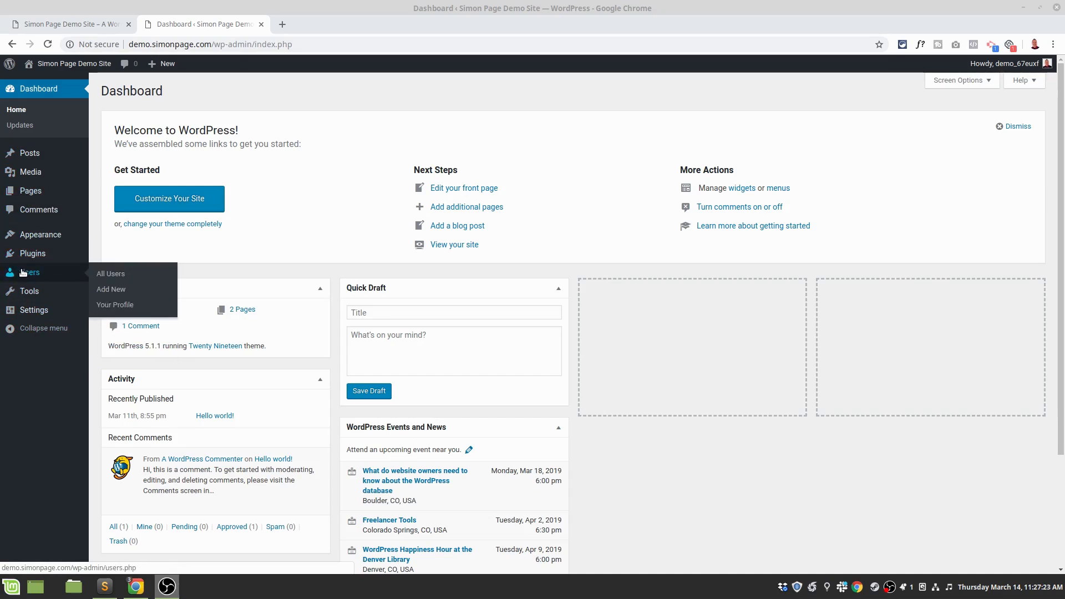
click(23, 272)
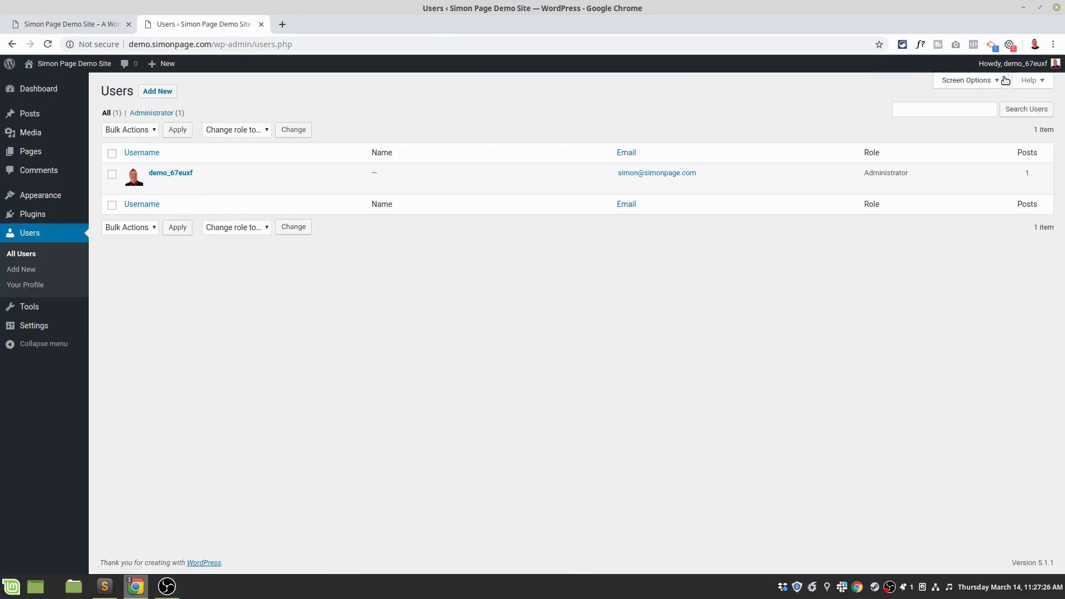
click(164, 173)
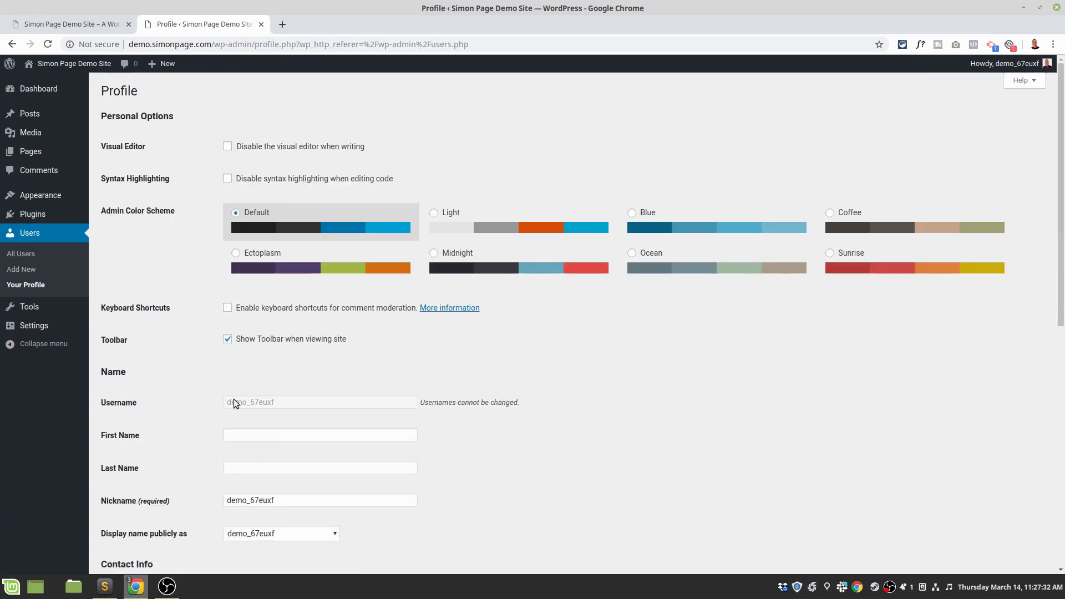
drag(421, 404, 556, 408)
click(572, 420)
scroll(454, 444, down, 5)
scroll(458, 447, up, 5)
Go back to All Users and start adding a new user.
click(20, 254)
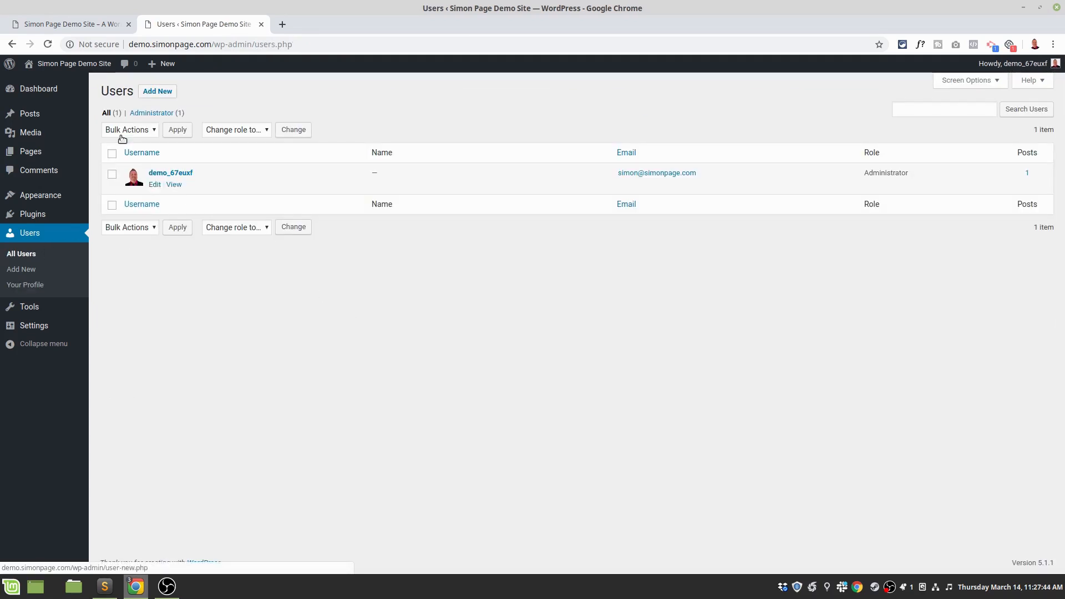
mouse_move(169, 65)
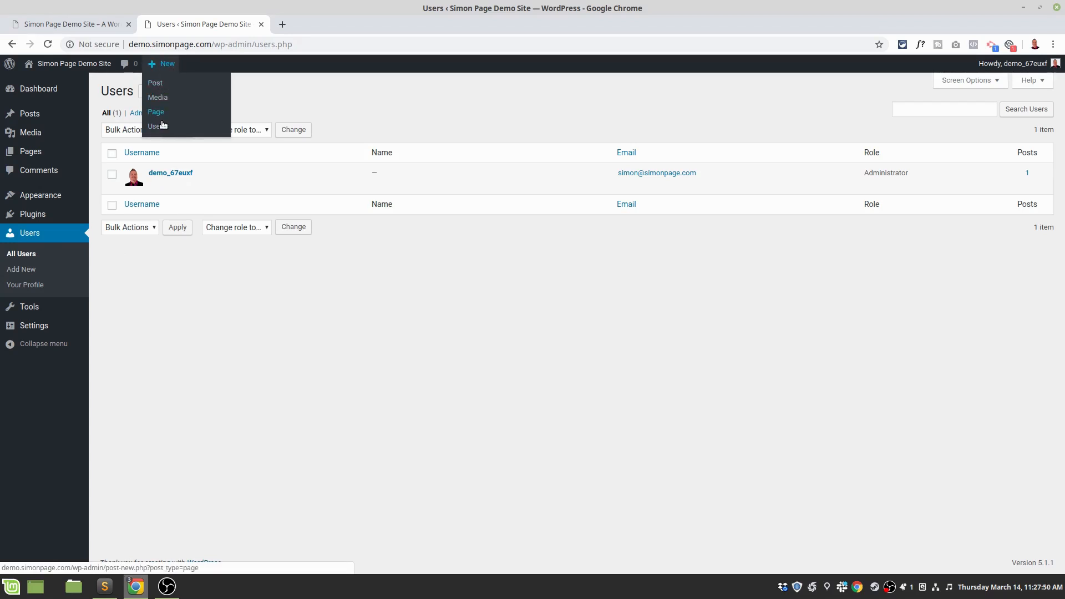
click(158, 91)
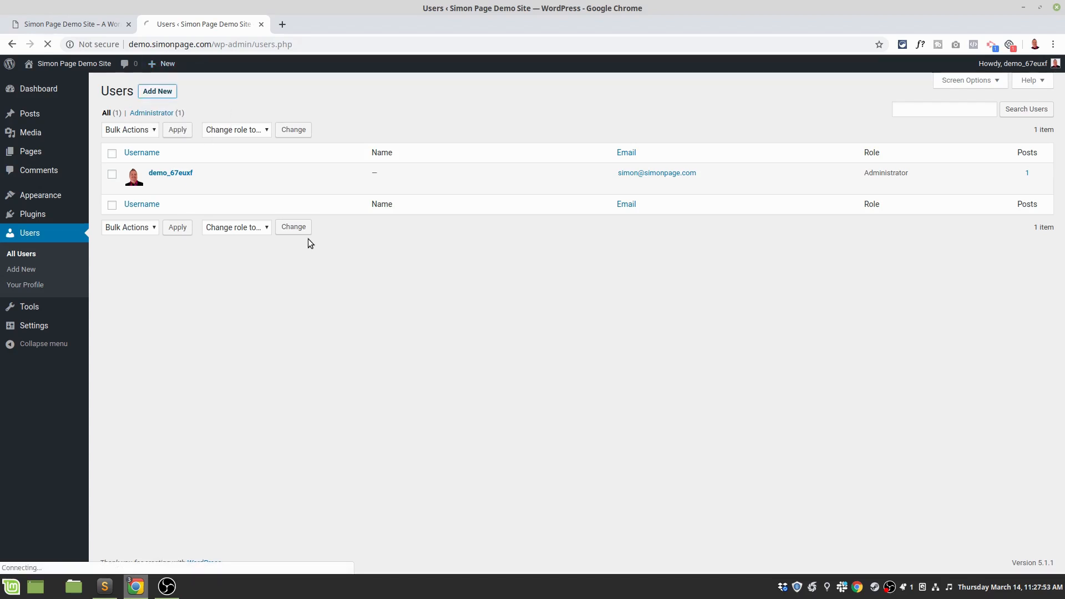
Enter 'Admin' as the new user's username.
click(240, 142)
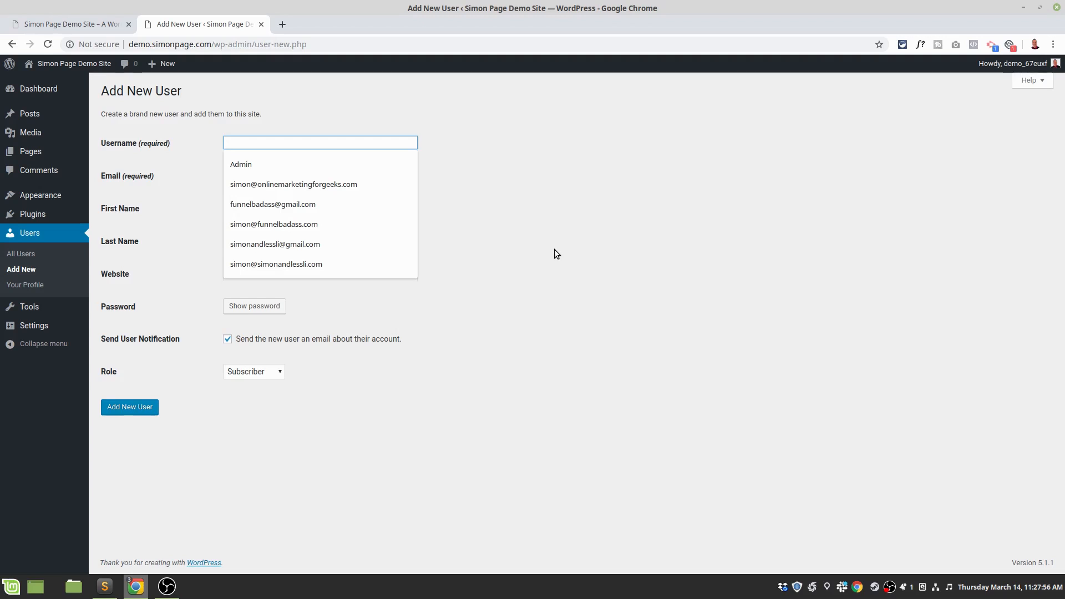
click(418, 183)
click(328, 143)
text(Admin)
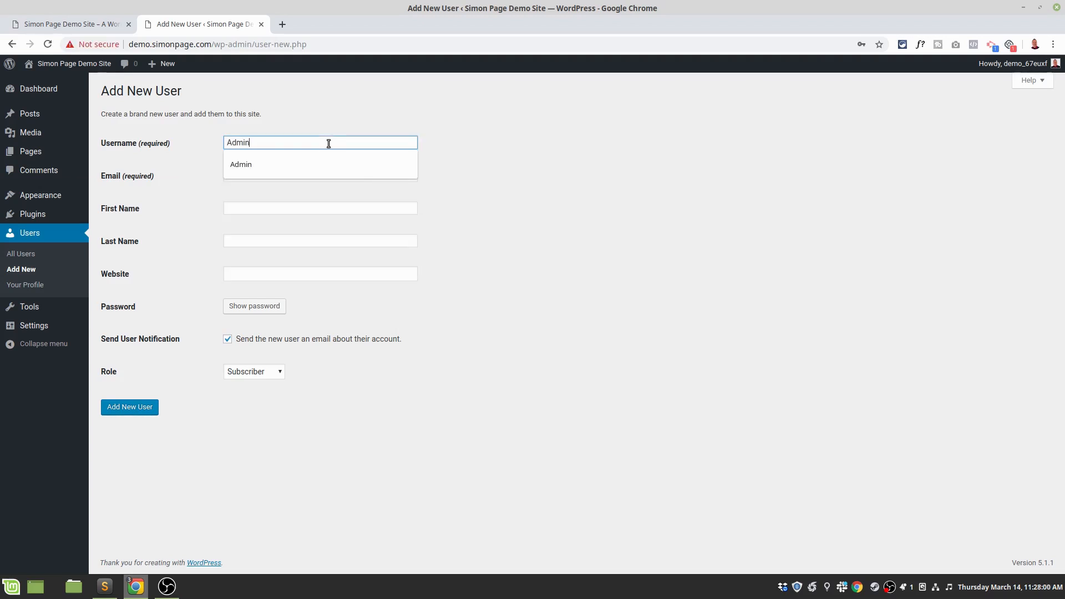
key(Tab)
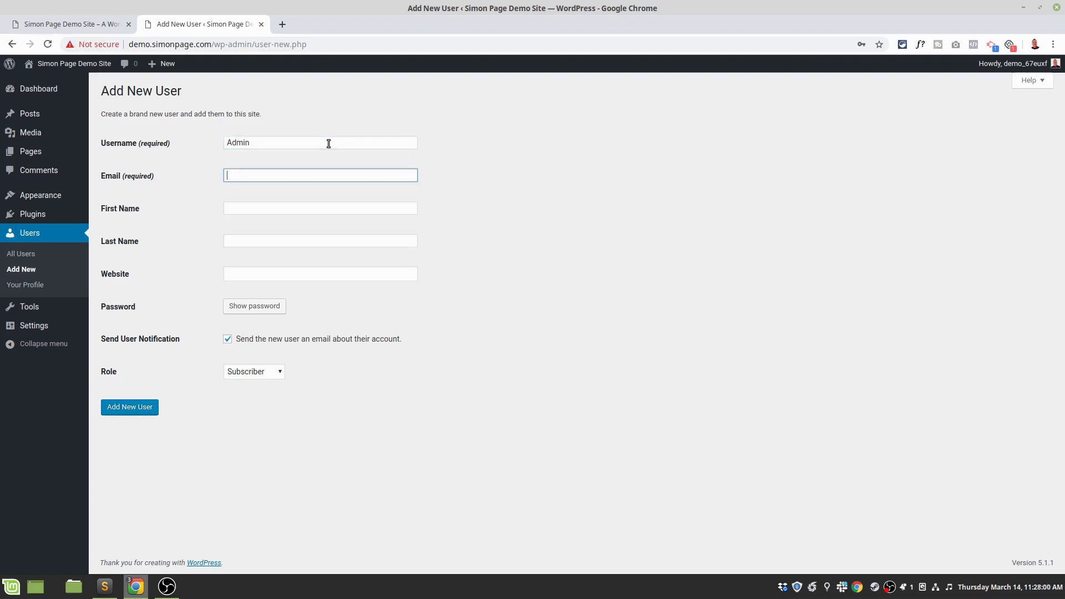
Fill in the new user's e-mail address from the browser's autofill suggestion.
click(267, 177)
click(489, 175)
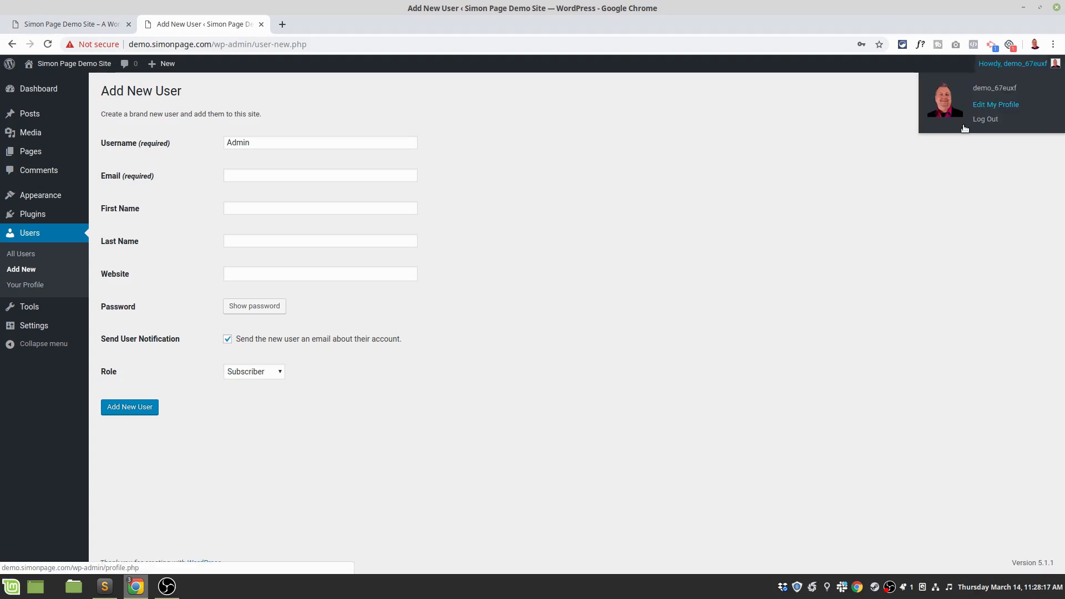
click(295, 177)
text(c)
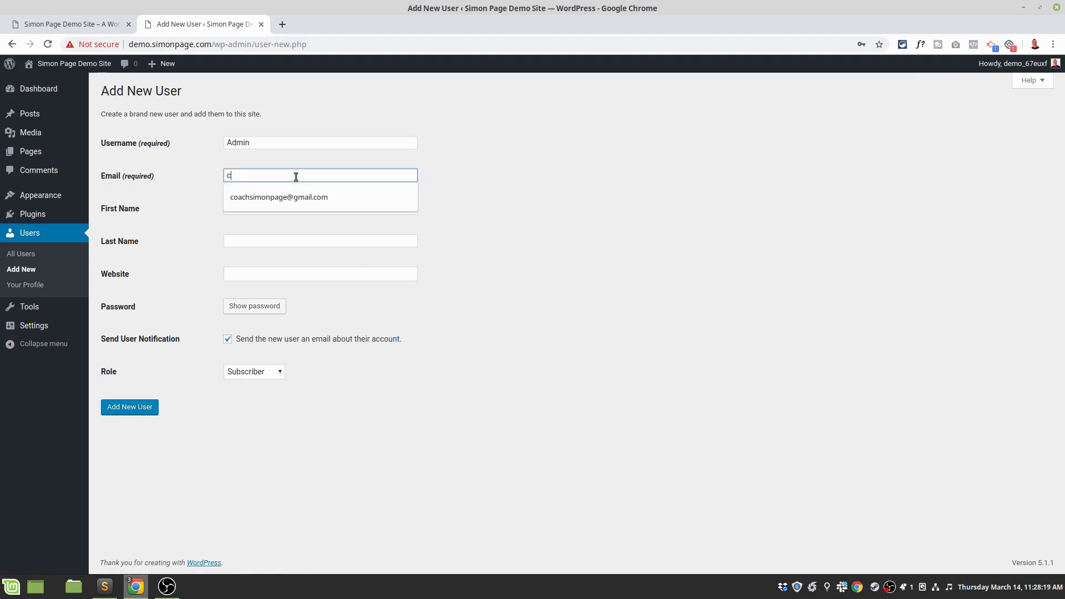
key(Down)
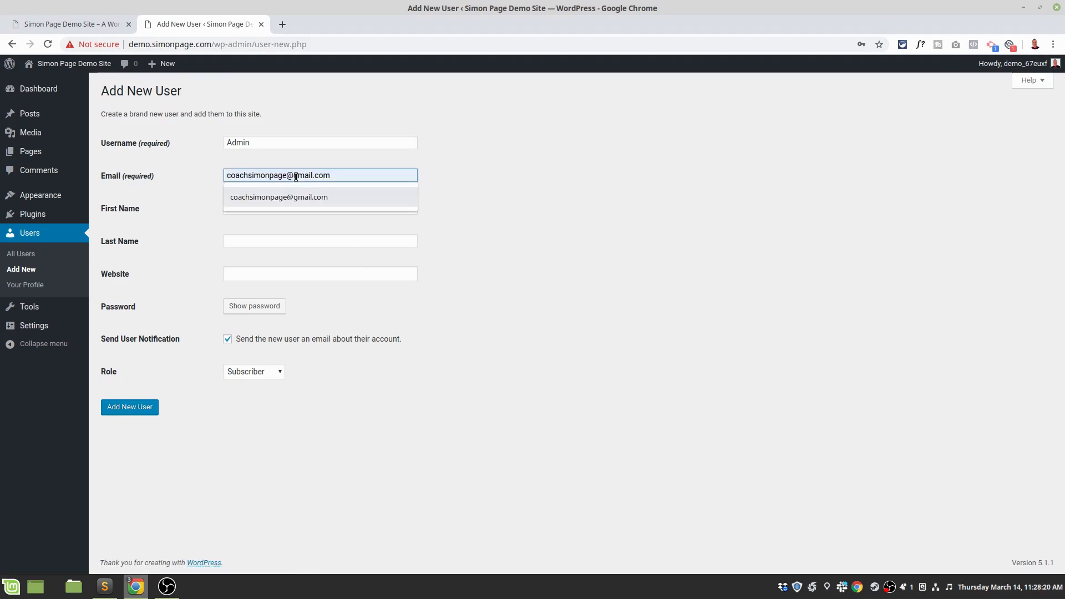
click(342, 176)
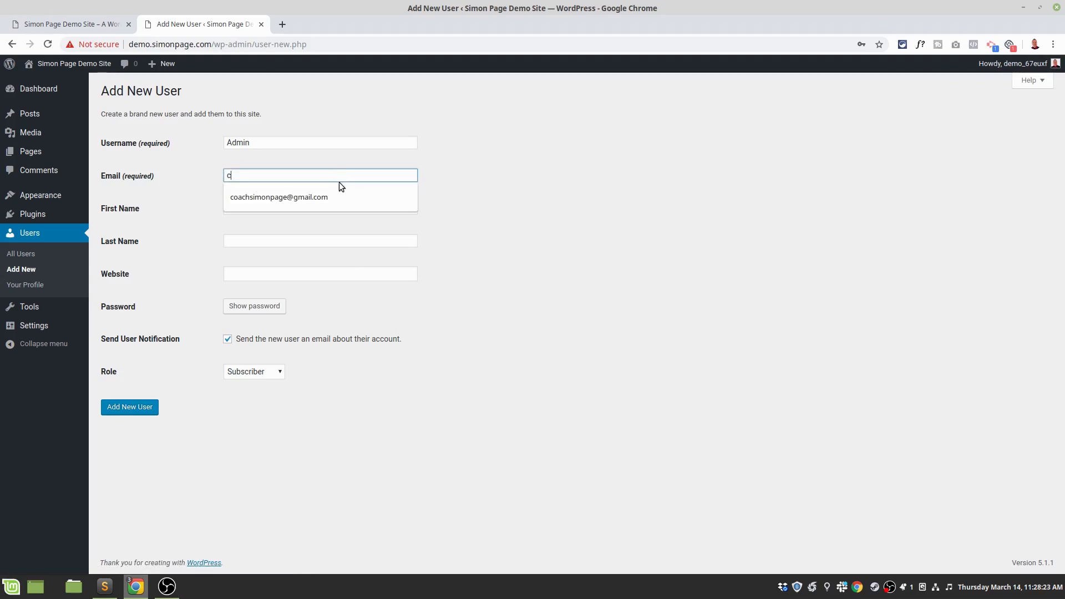
key(Down)
key(Return)
Enter the user's first name, last name and website, and generate a password.
click(358, 209)
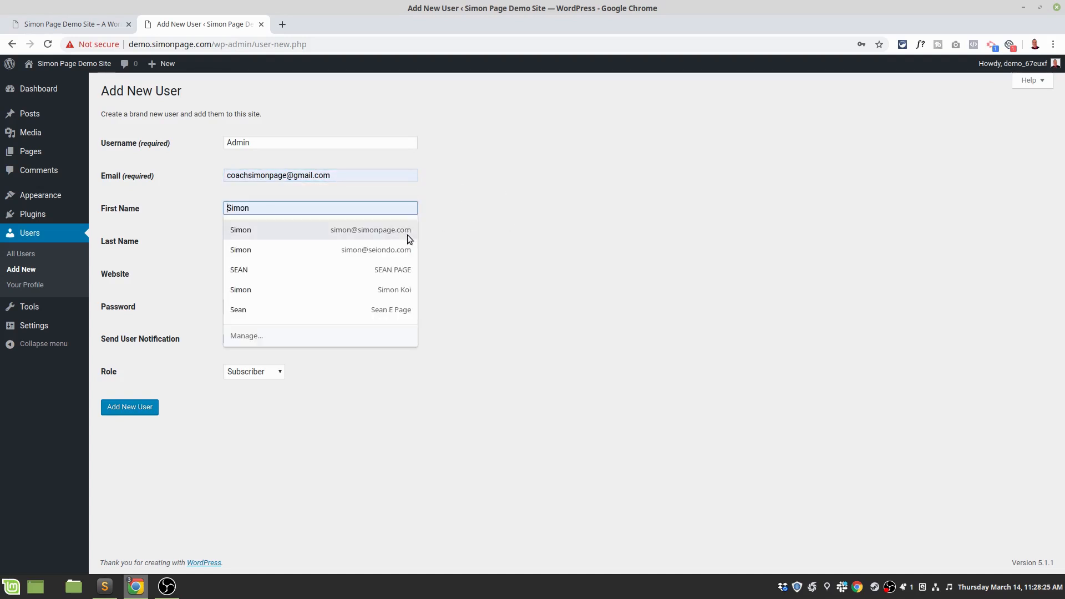
text(Simon)
key(Tab)
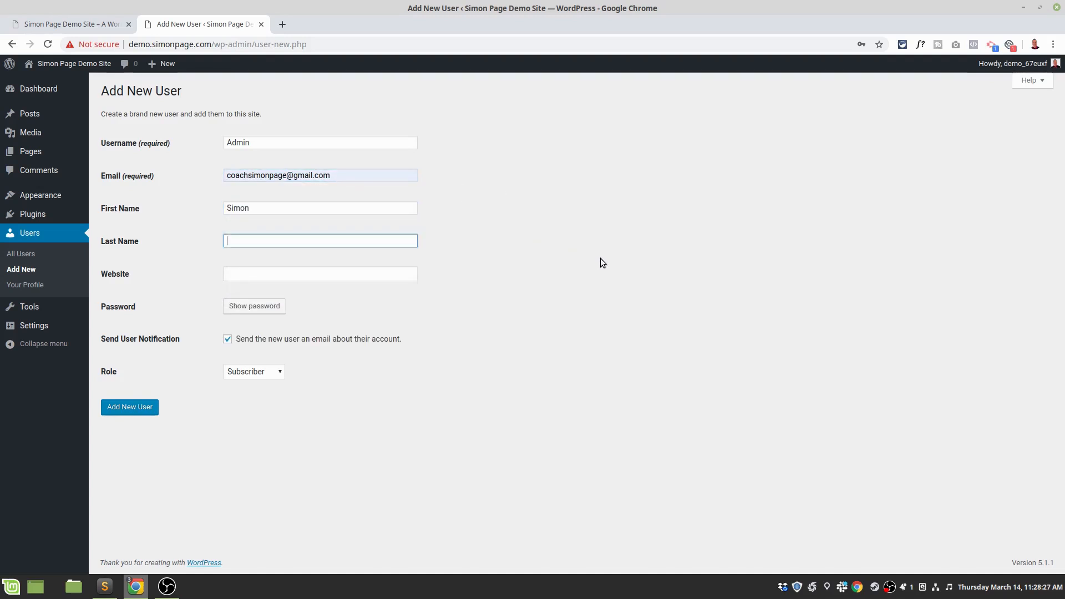
text(Page)
key(Tab)
text(www.simonpage.com)
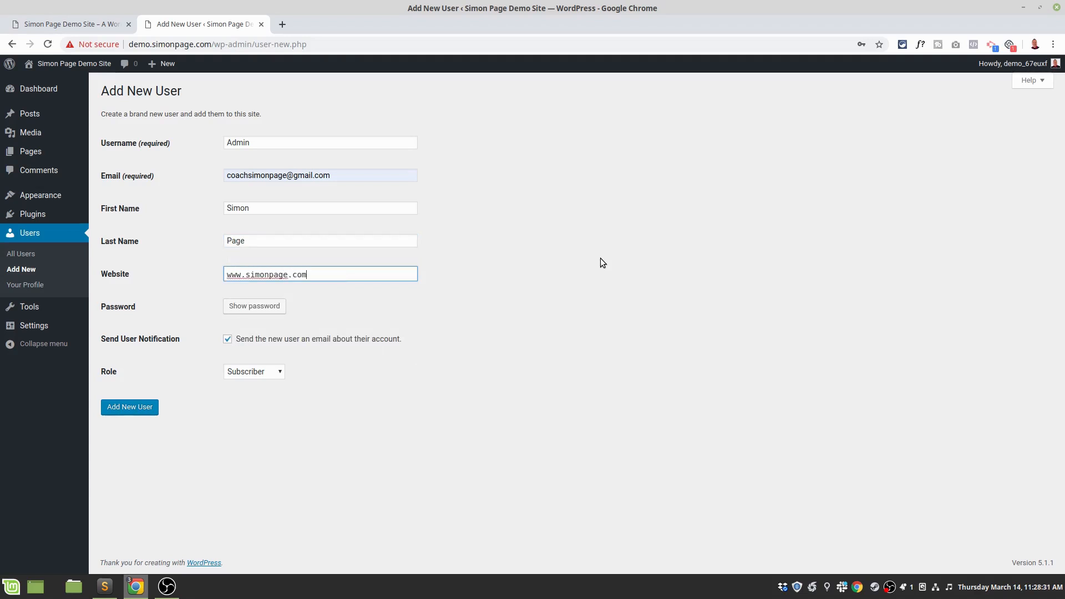
click(259, 306)
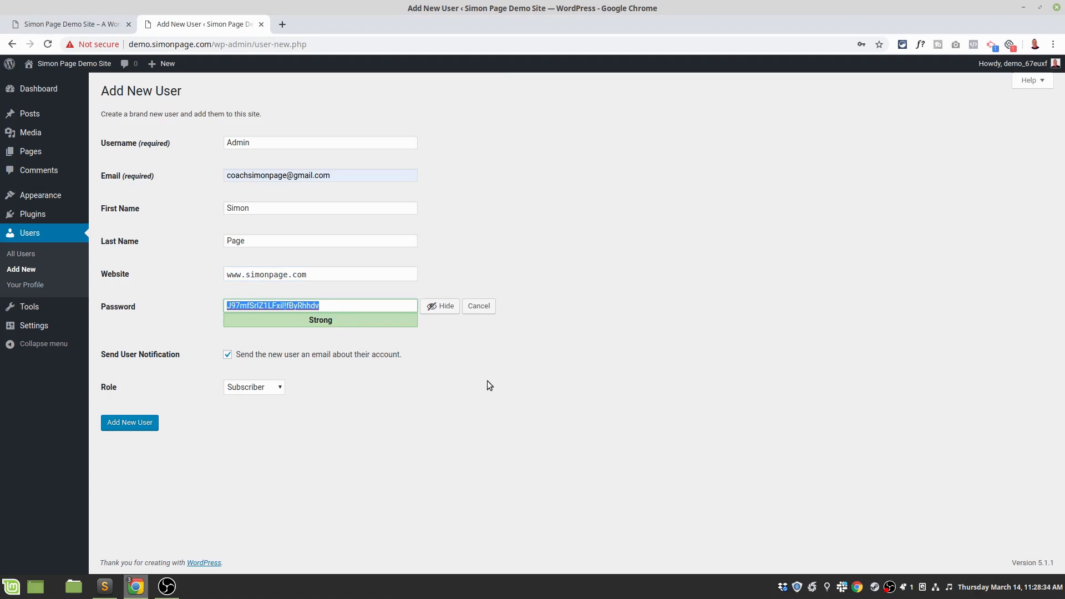
Keep the generated strong password, assign the Administrator role, and create the Admin user.
click(391, 326)
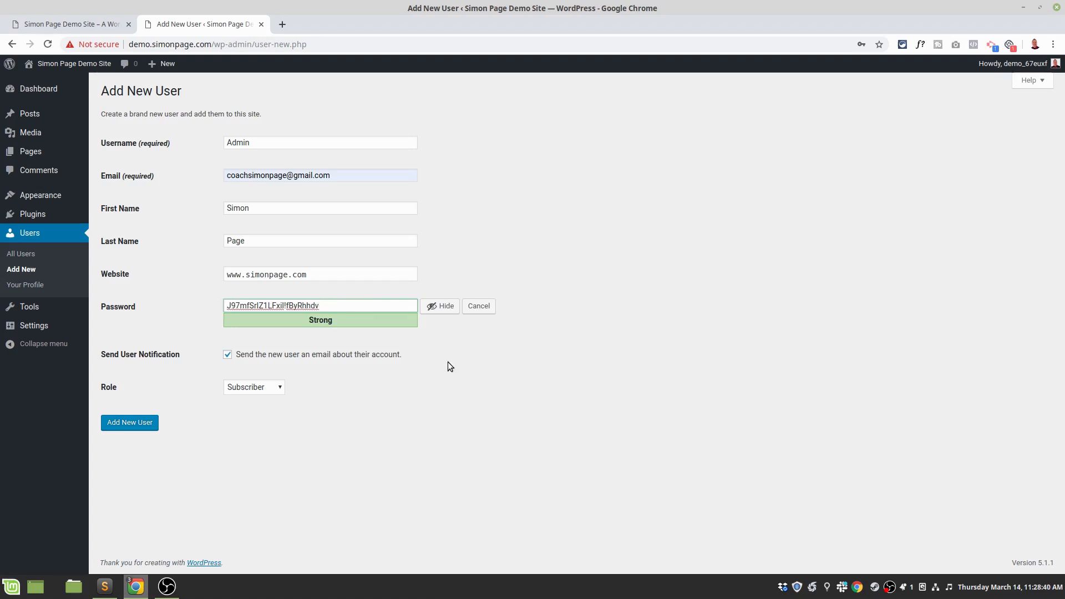
click(257, 387)
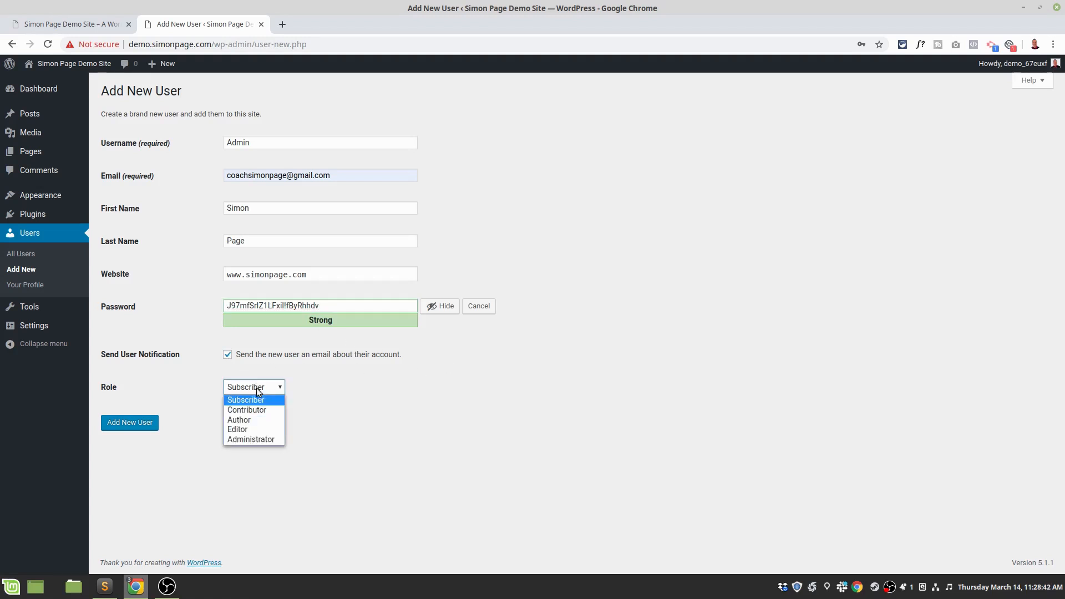
click(258, 440)
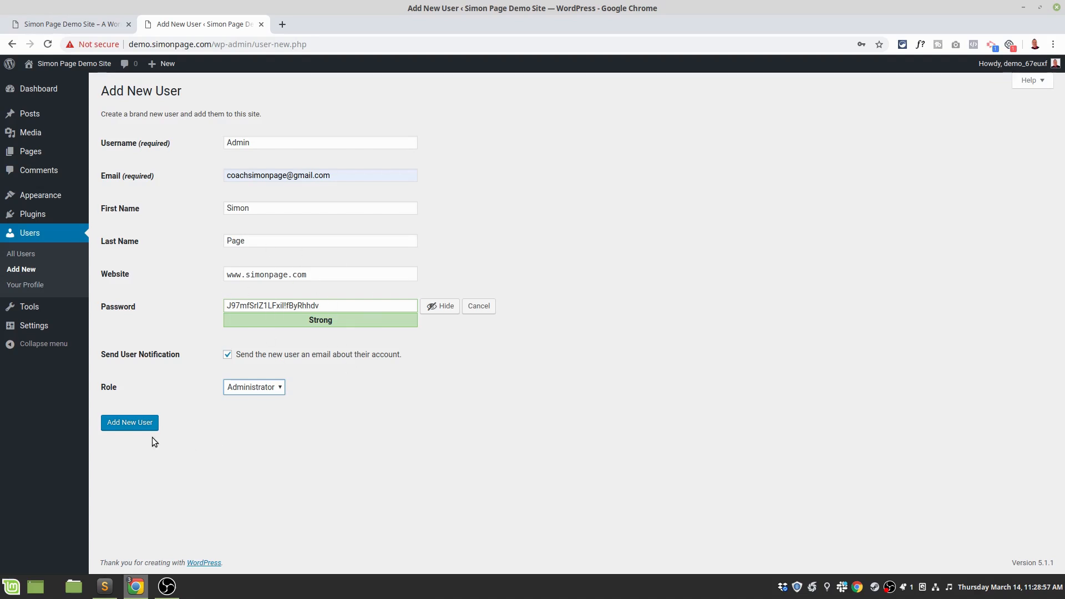
click(140, 425)
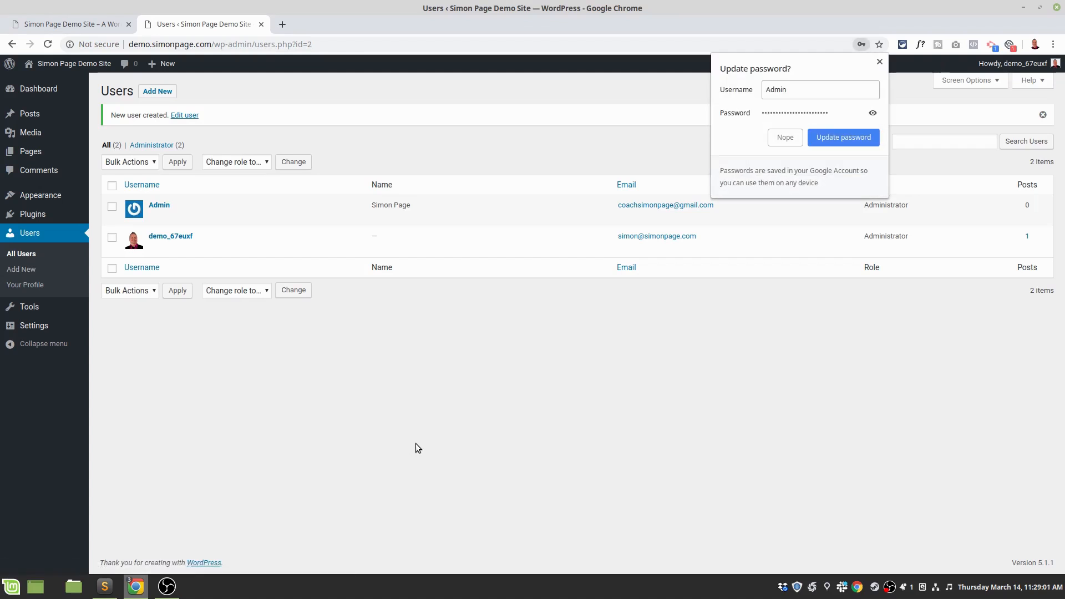
Dismiss the browser's save-password prompt and review Admin and demo_67euxf in the list.
click(852, 143)
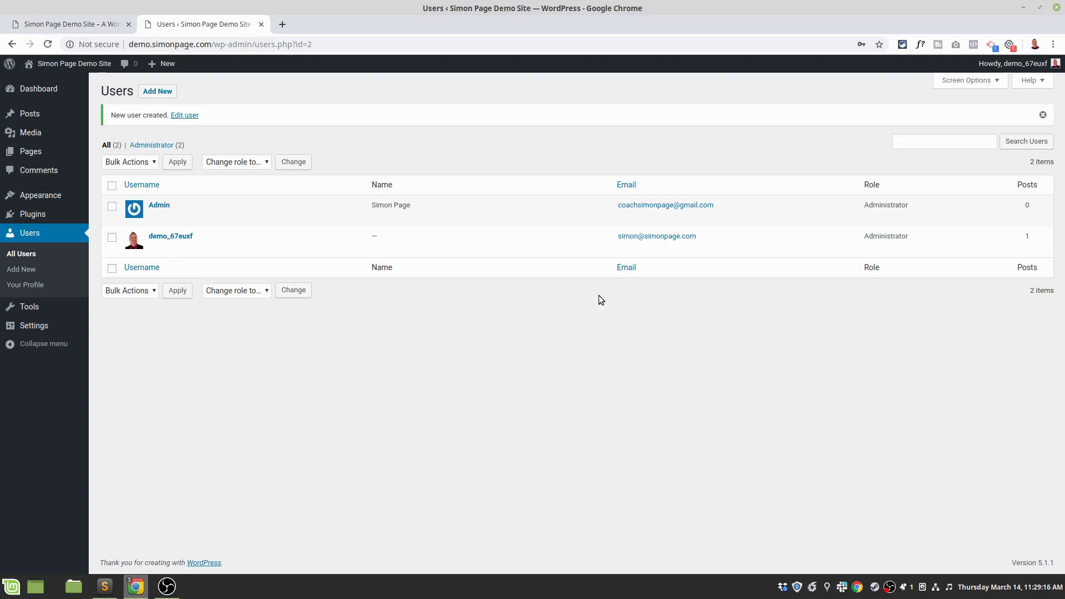
mouse_move(657, 239)
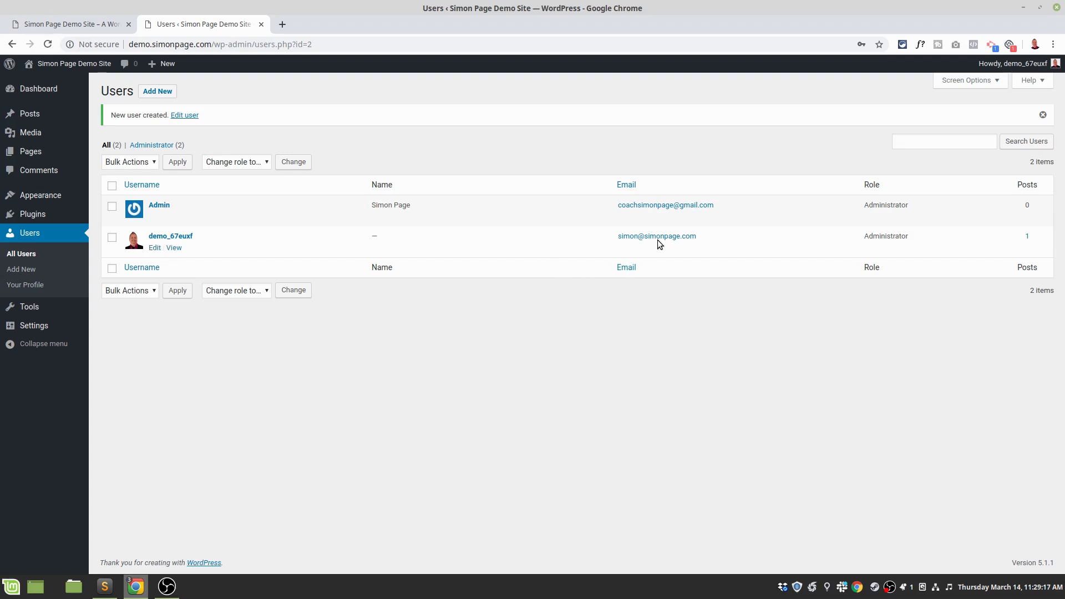
Check the demo account's profile, then return to the All Users list.
click(166, 236)
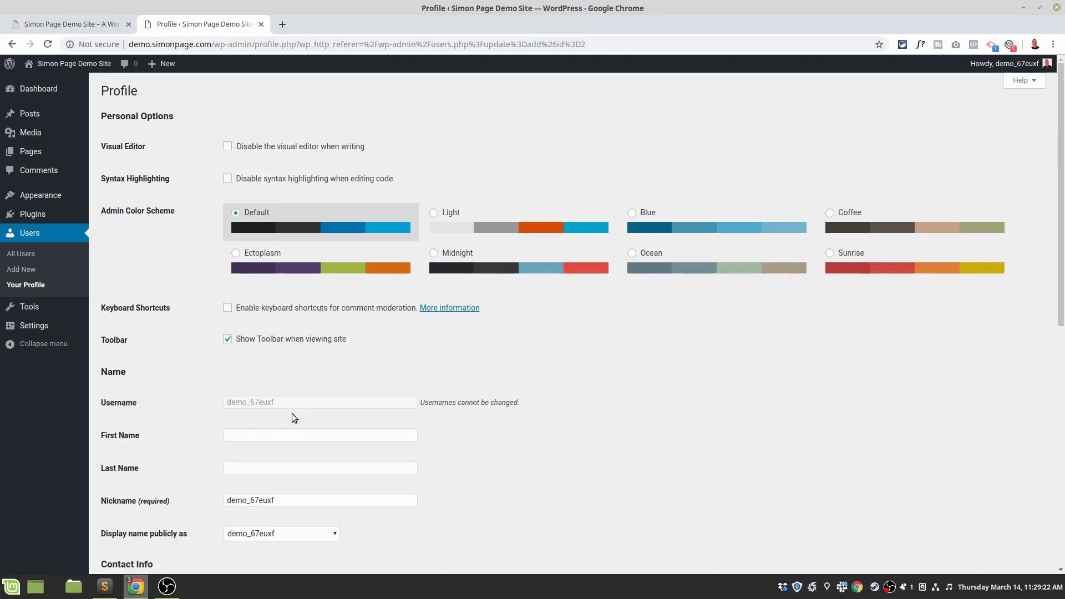
scroll(291, 414, down, 8)
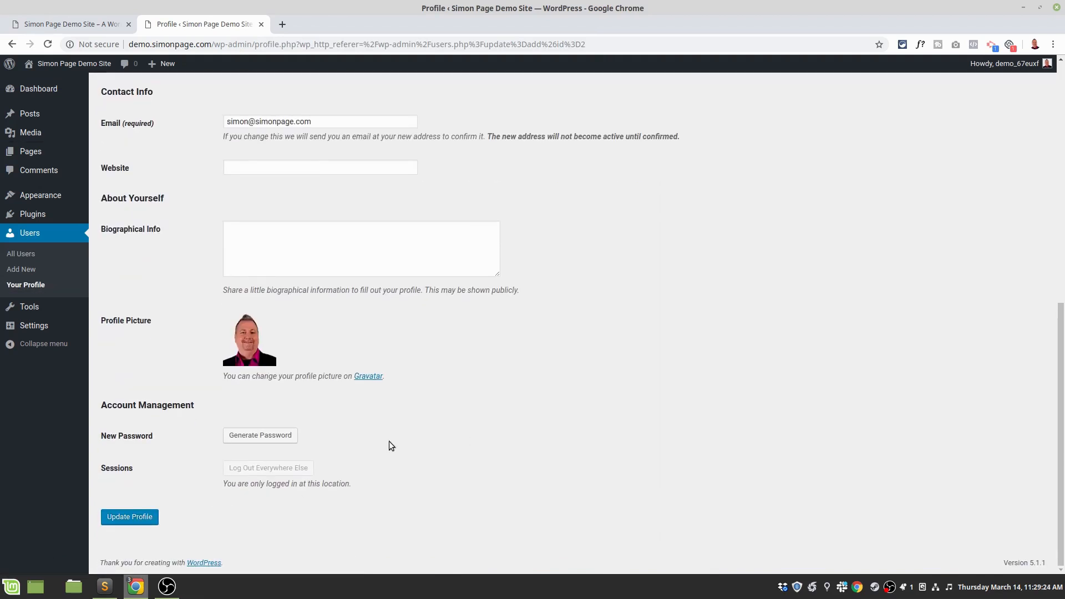
click(21, 253)
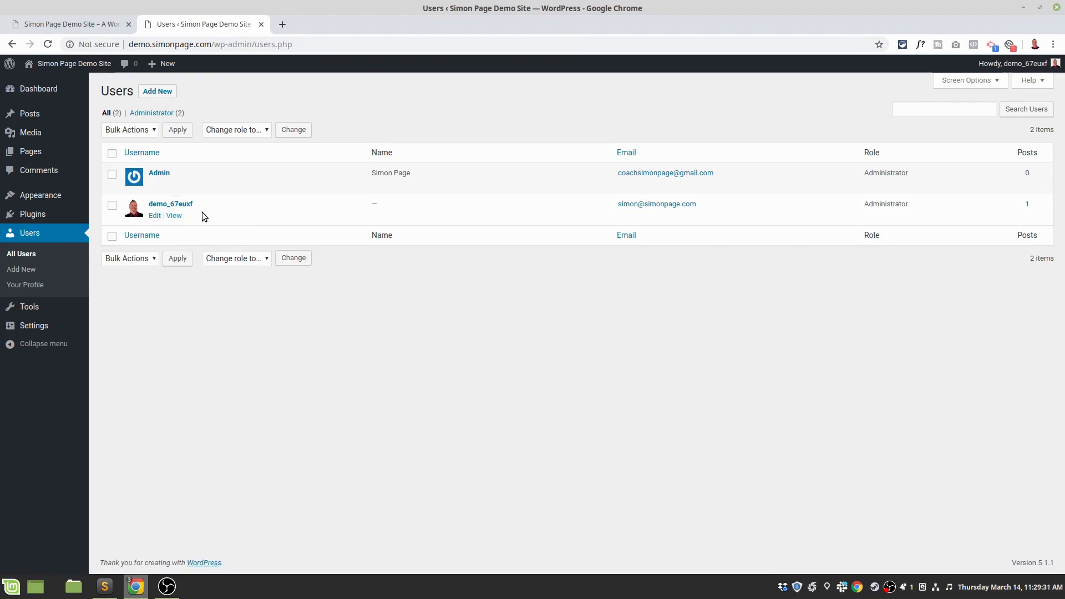
Log out of the demo account and log in as Admin with the saved password.
mouse_move(1015, 63)
click(990, 120)
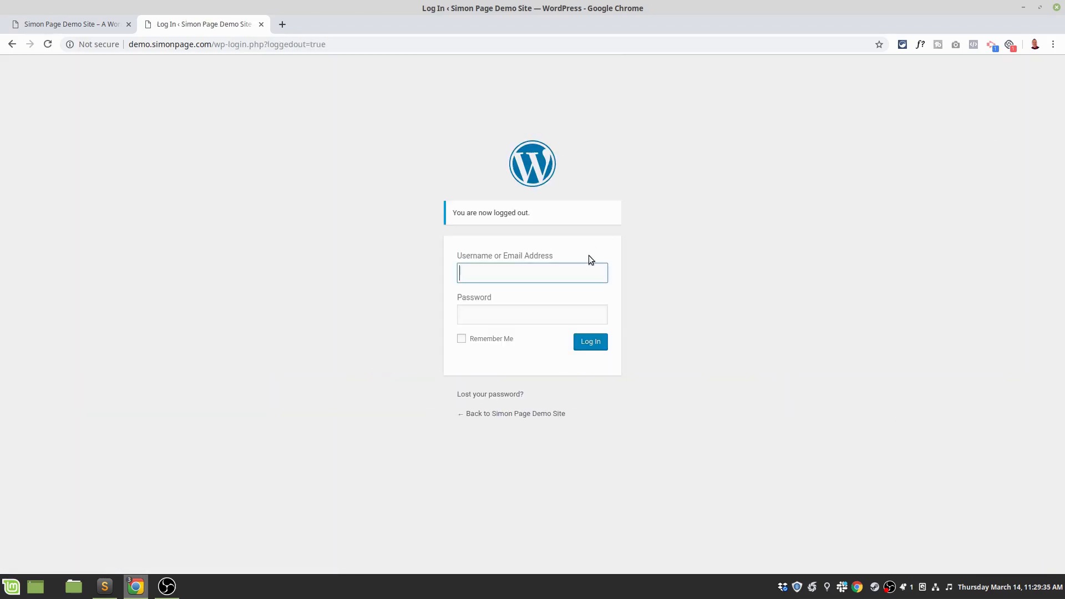
text(Admin)
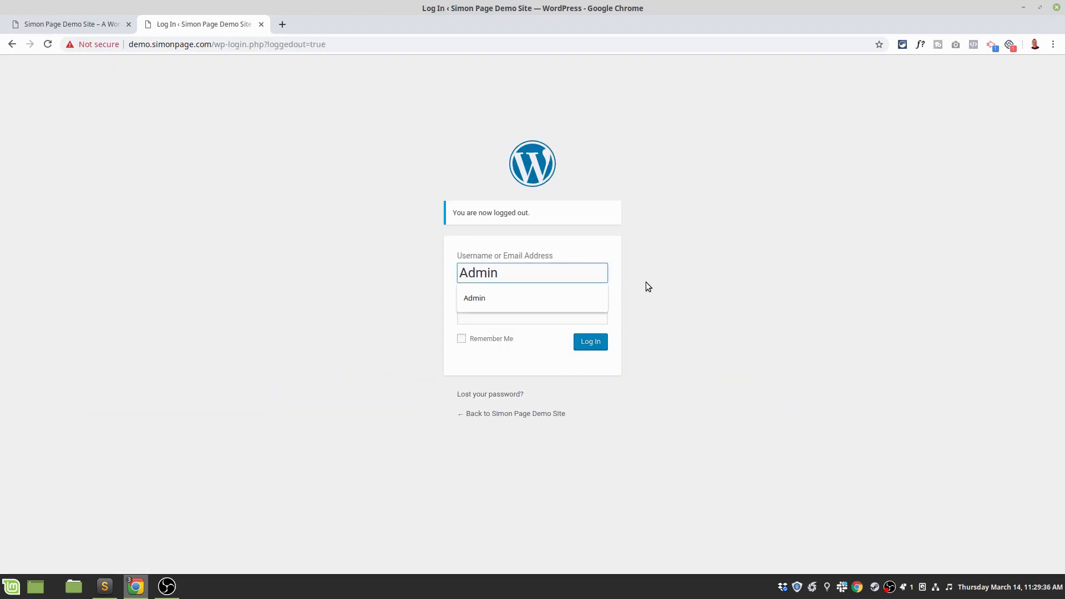
click(547, 299)
click(540, 318)
key(ctrl+v)
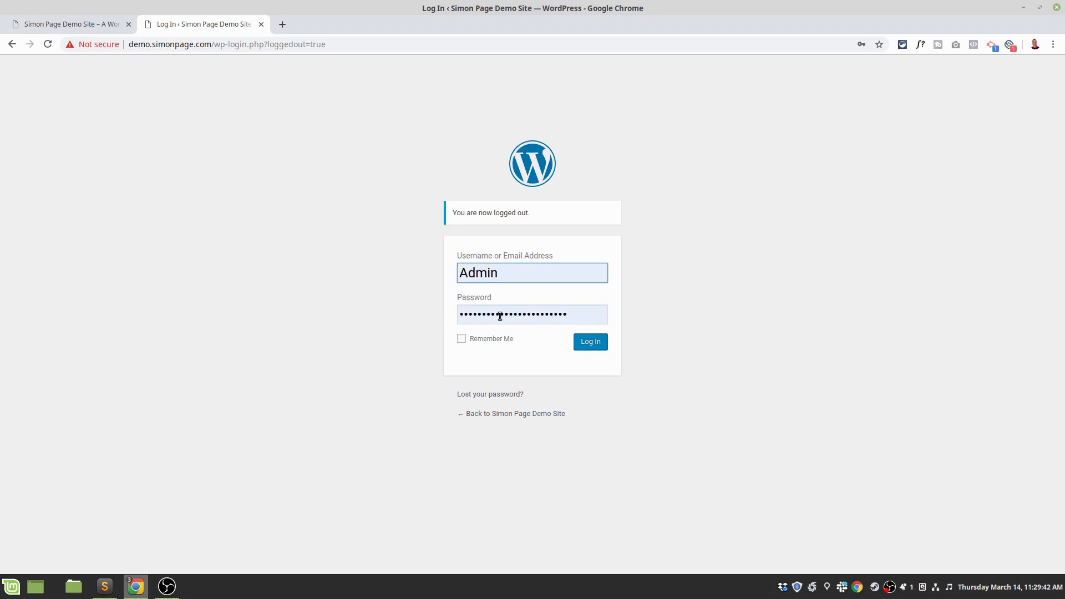
click(592, 343)
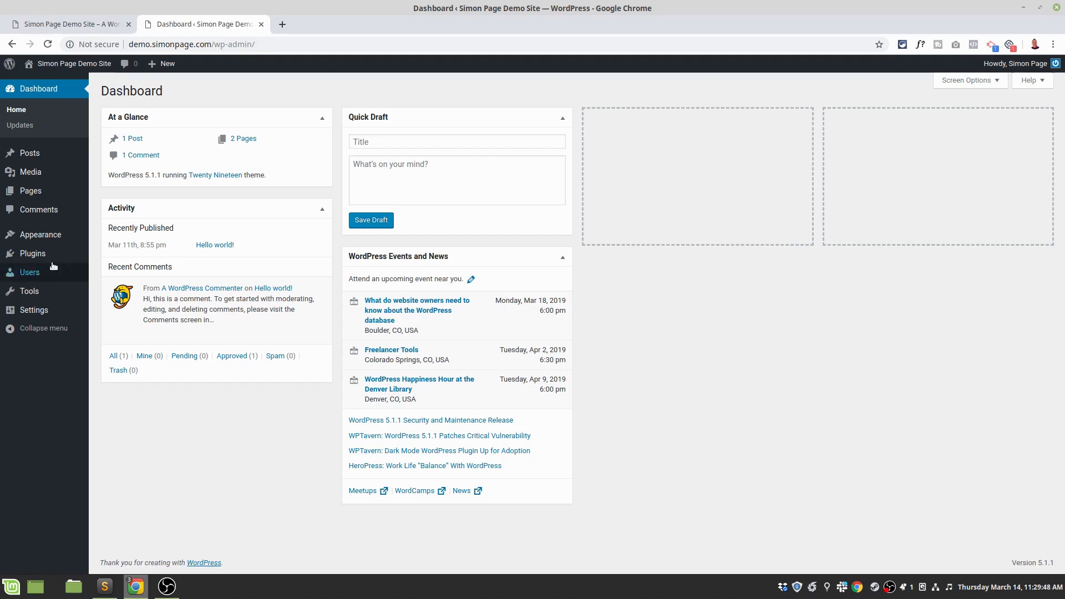
Set the Admin profile's 'Display name publicly as' to the first name and update the profile.
click(22, 272)
mouse_move(150, 181)
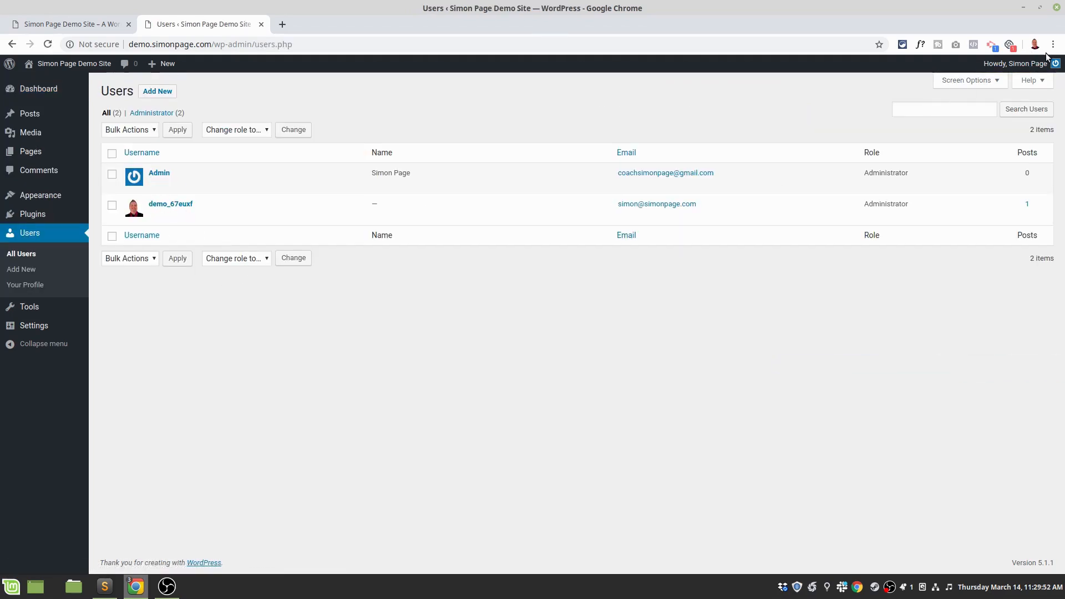
click(159, 173)
scroll(358, 393, down, 2)
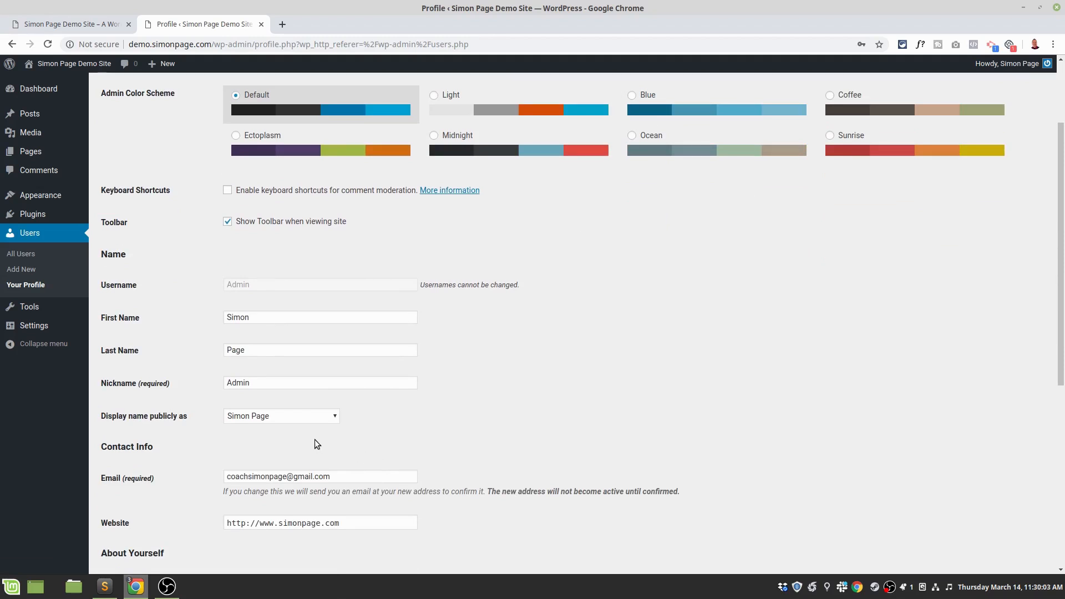
click(273, 415)
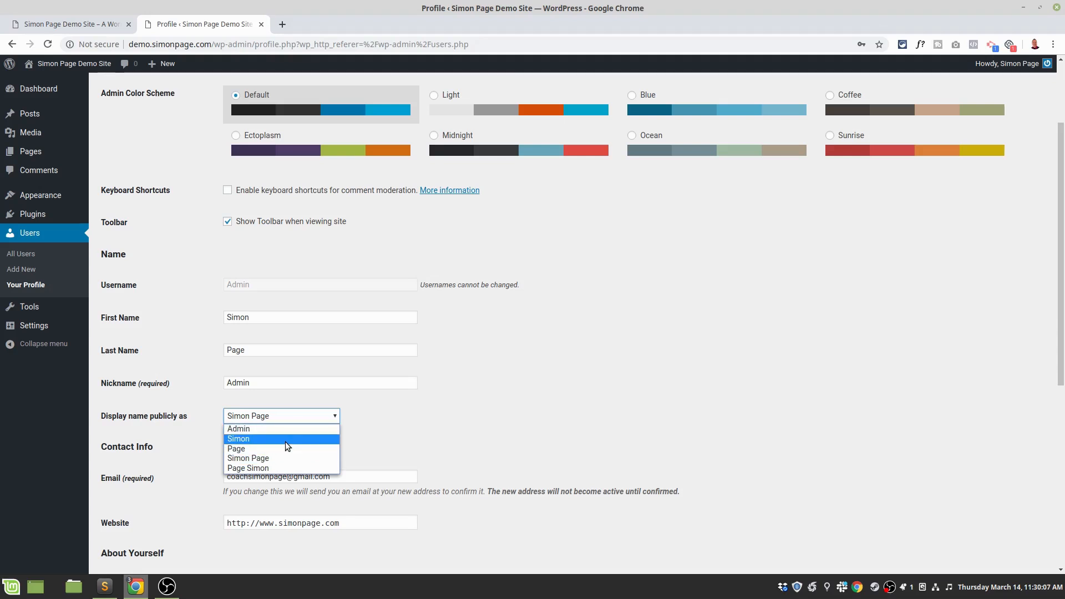
click(248, 441)
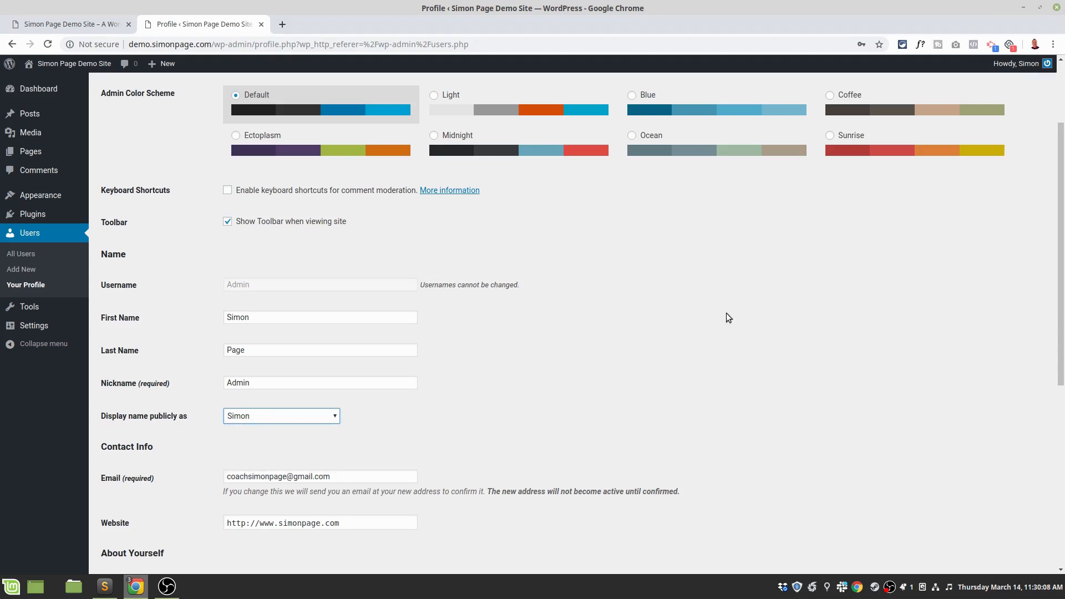
scroll(856, 197, down, 6)
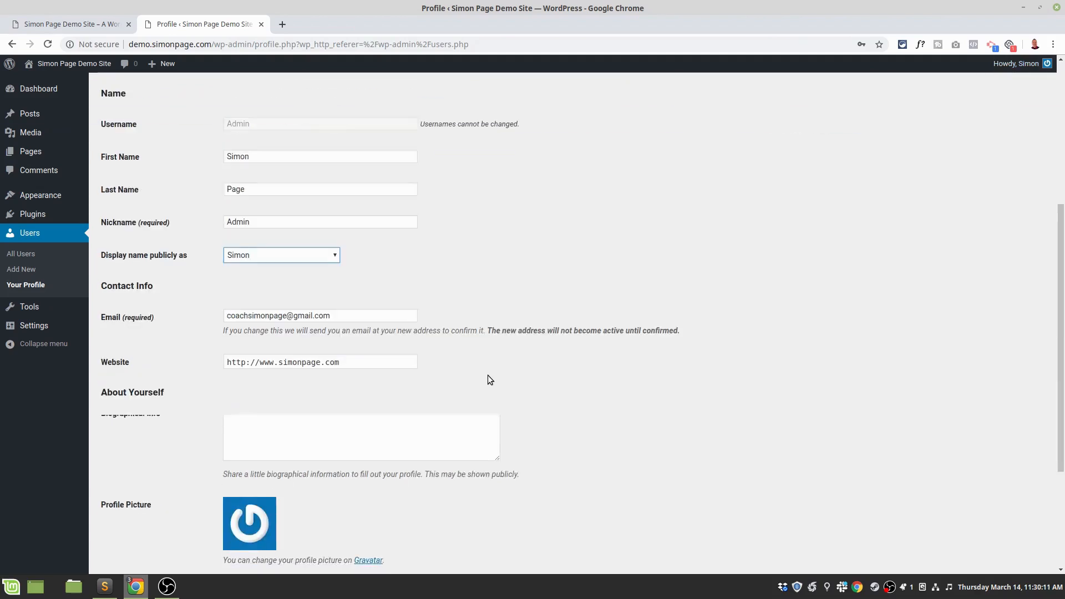
click(124, 518)
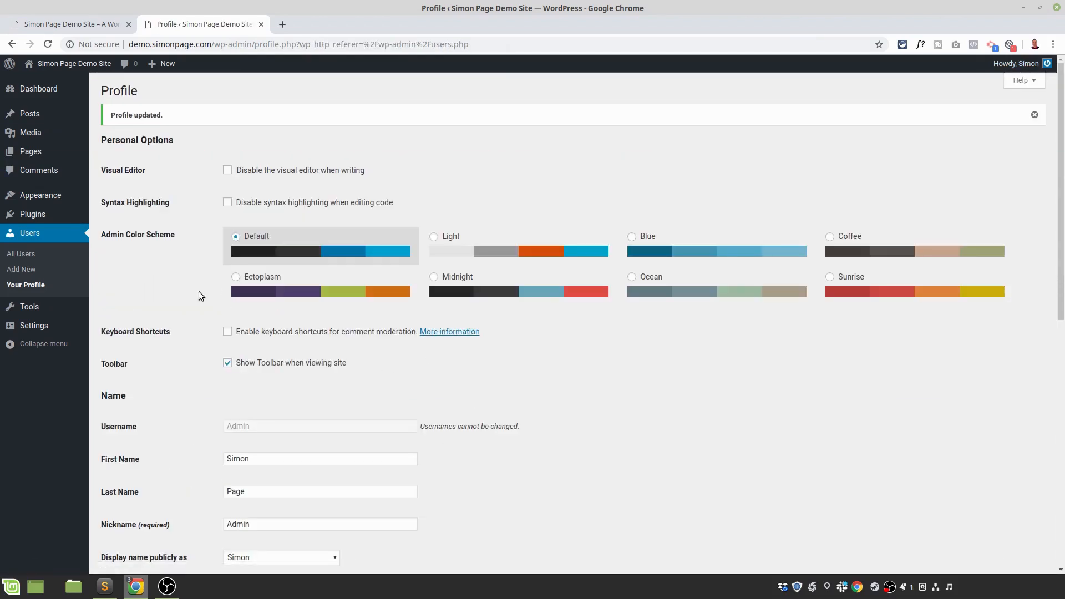
click(21, 253)
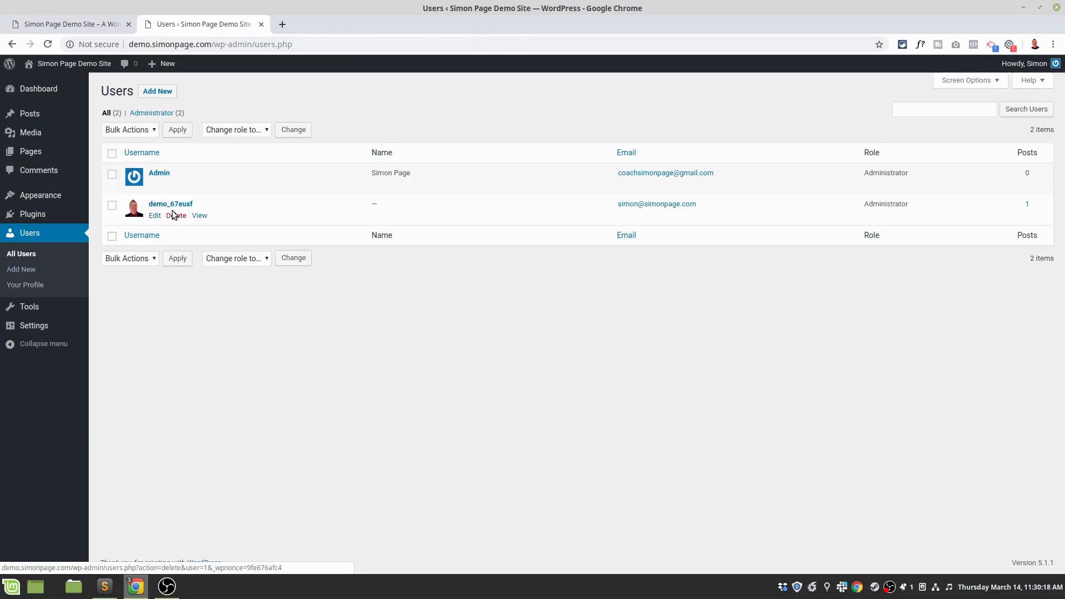
Delete demo_67euxf, attributing all its content to the Admin user.
click(175, 215)
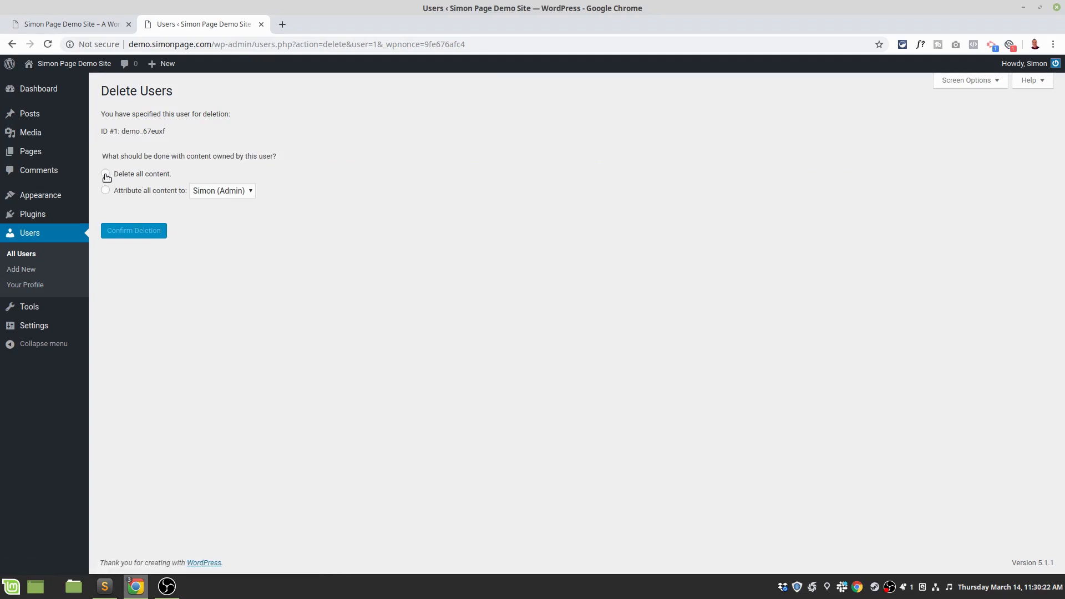
click(106, 190)
click(138, 232)
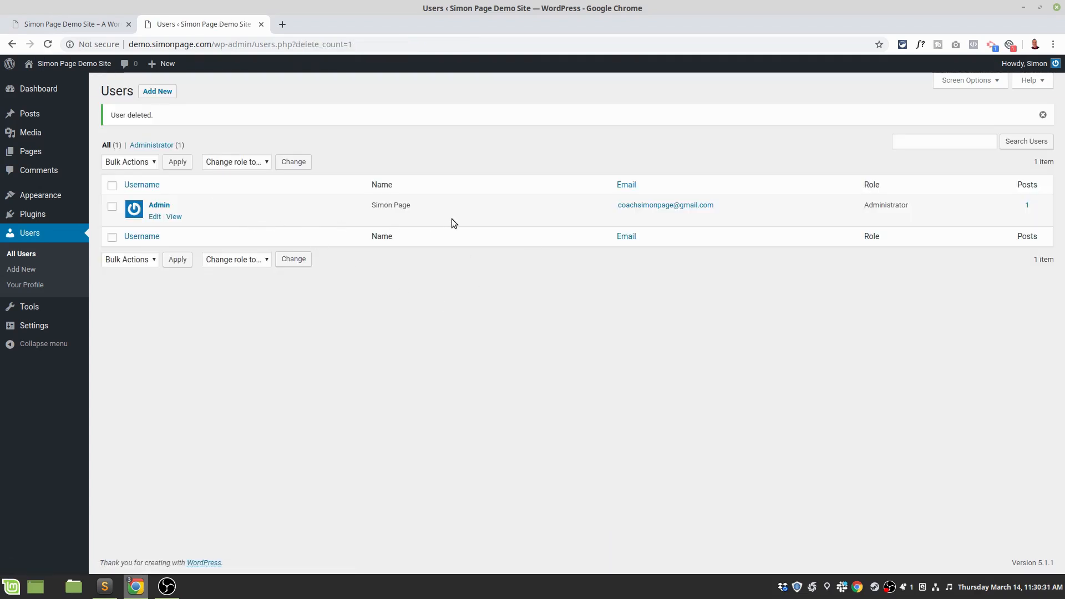
Replace the Admin profile's email with the suggested site-domain address and save.
click(155, 218)
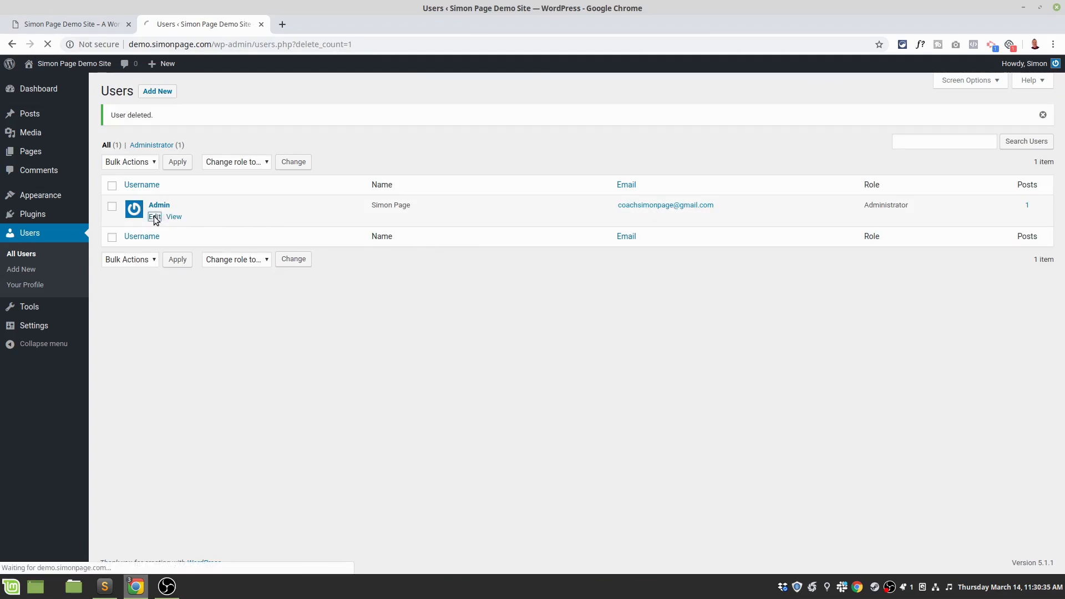
scroll(367, 421, down, 6)
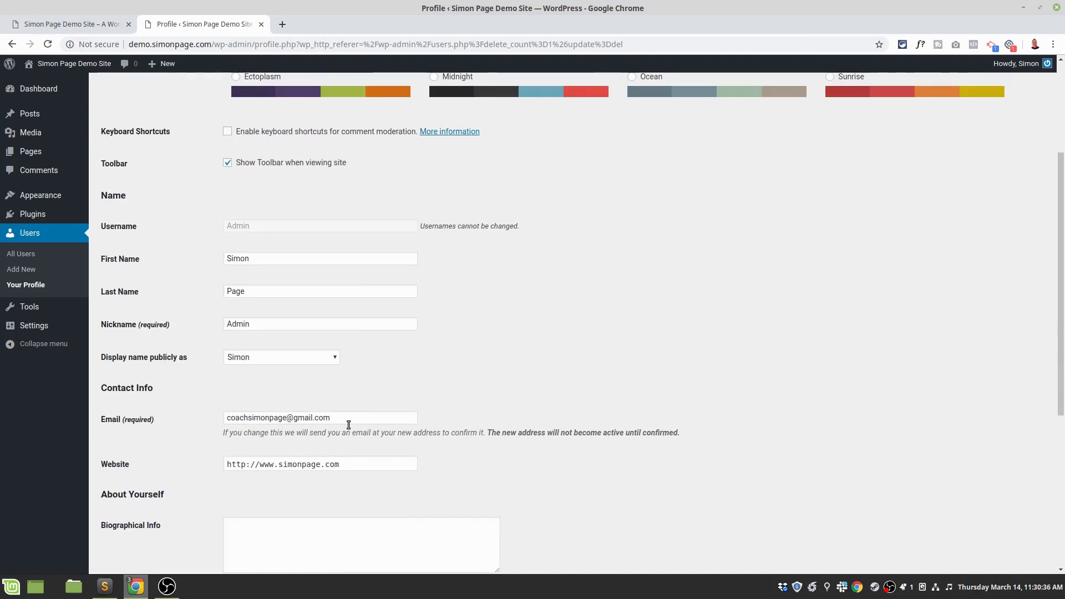
click(356, 423)
key(ctrl+a)
text(simonpage)
key(BackSpace)
key(BackSpace)
key(BackSpace)
key(BackSpace)
key(Down)
key(Tab)
scroll(534, 366, down, 5)
click(130, 548)
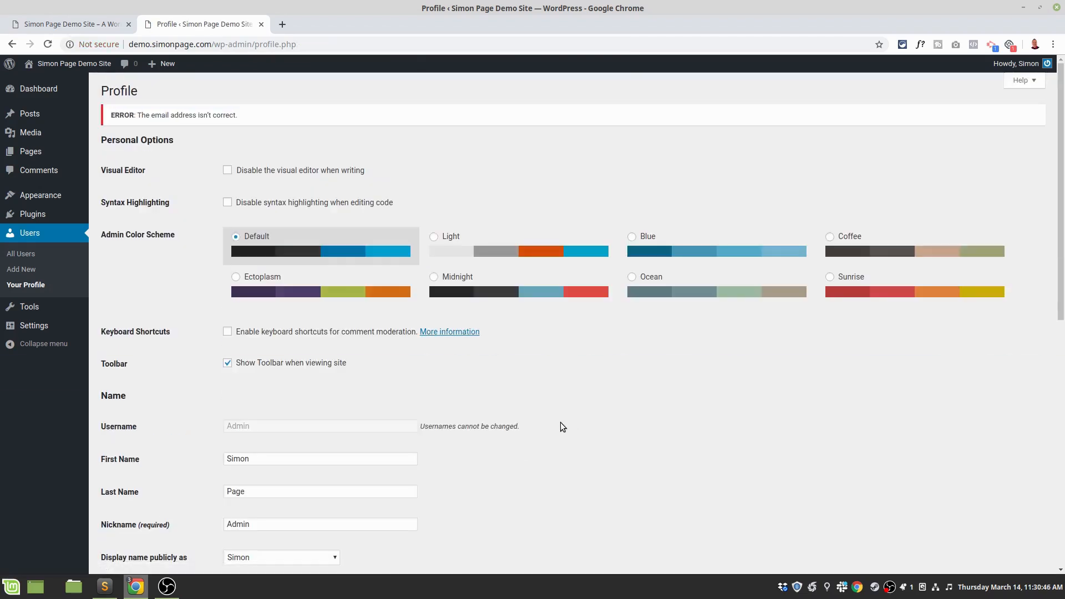
Re-enter the site-domain email address after the error and update the profile again.
scroll(560, 423, down, 3)
scroll(556, 433, down, 3)
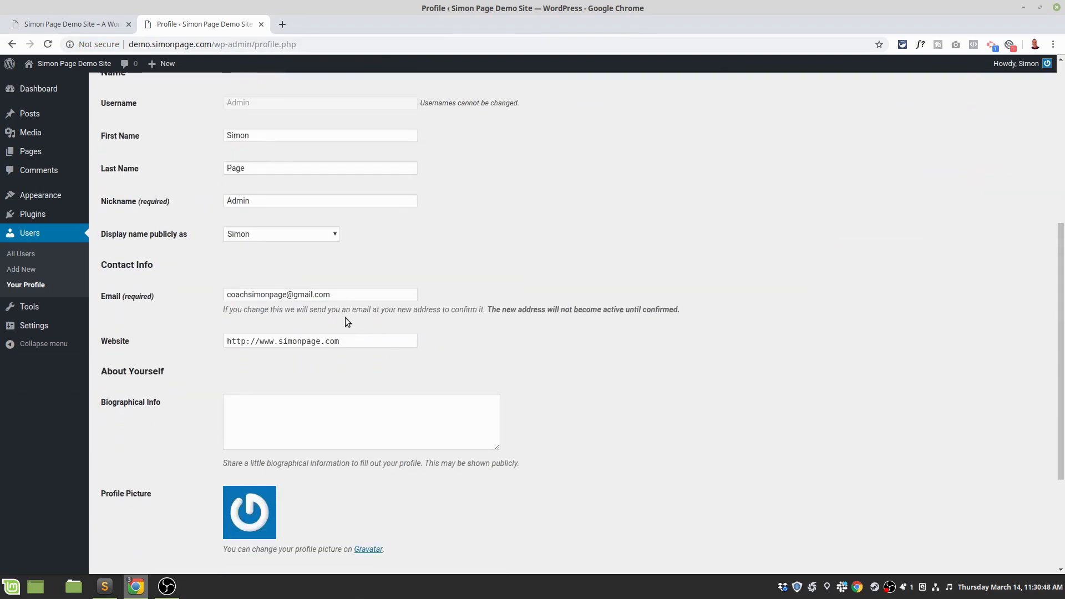
triple_click(366, 297)
text(simon)
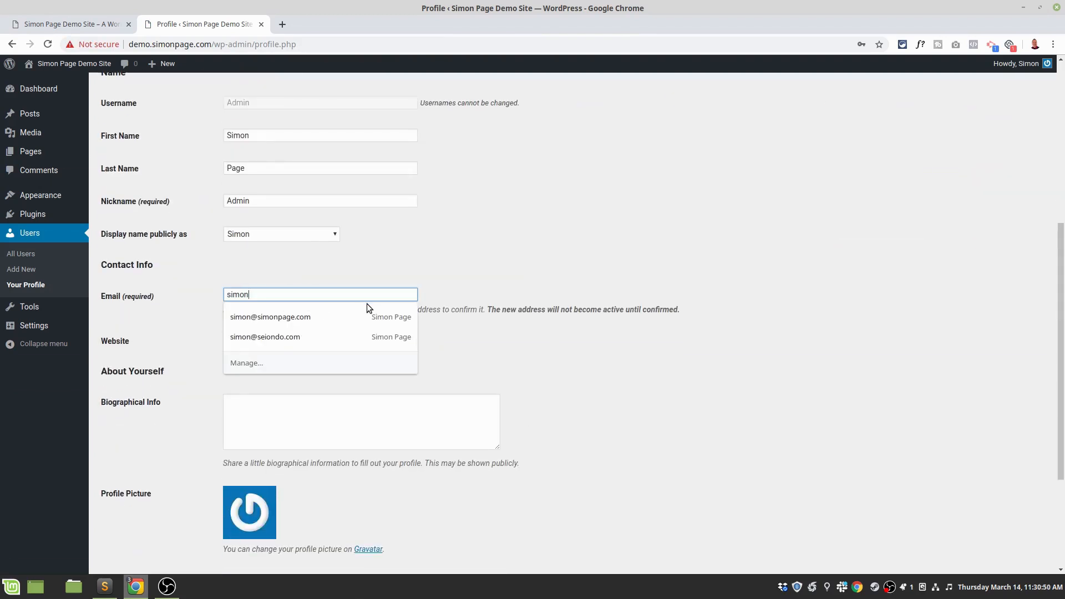
key(Down)
key(Tab)
click(534, 359)
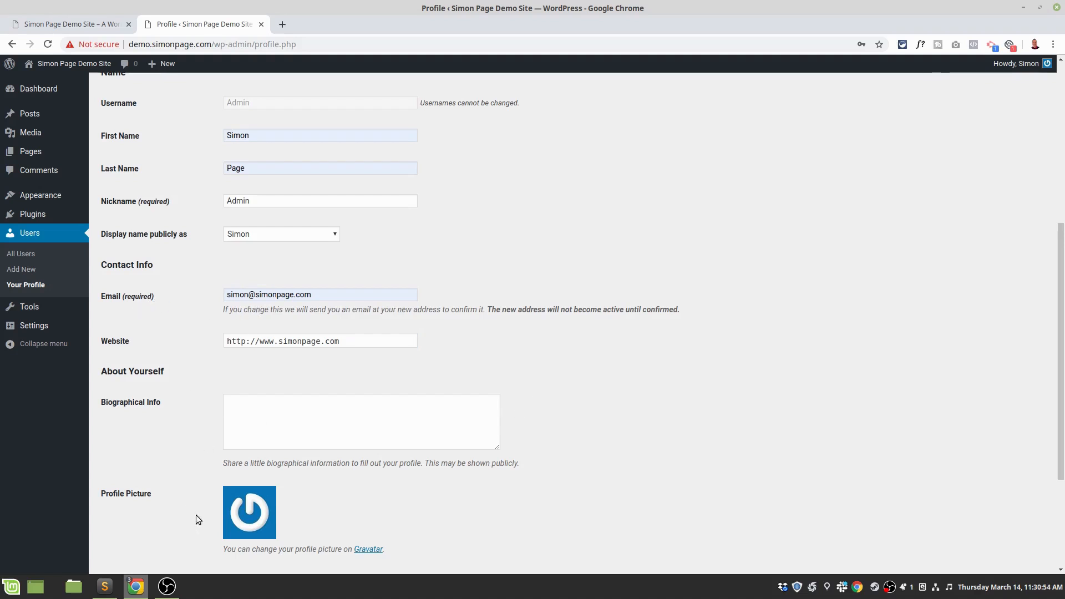
scroll(171, 503, down, 3)
click(131, 517)
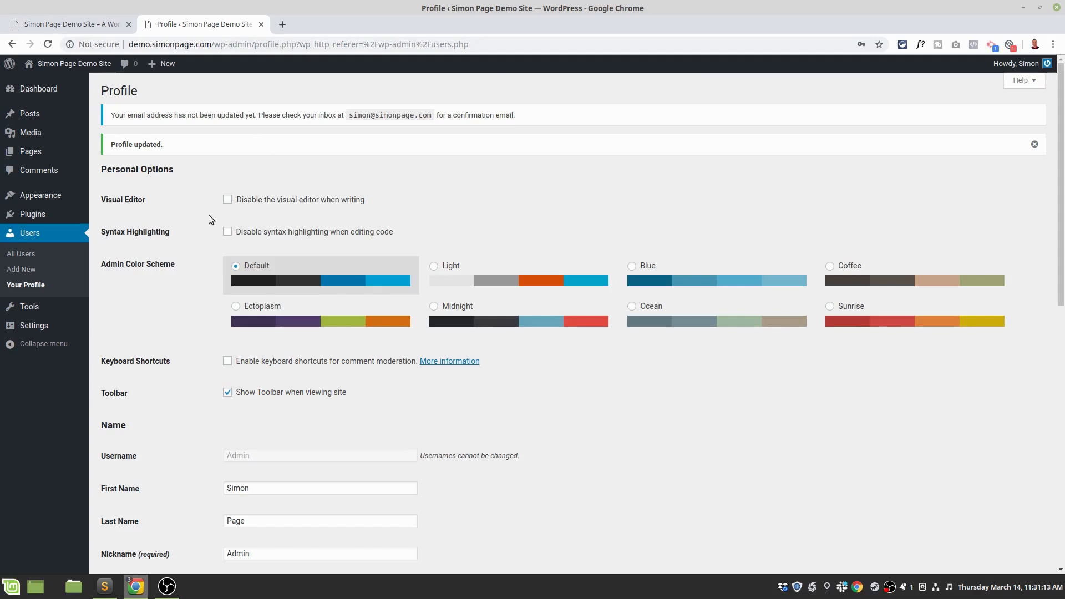
Reload All Users to show Admin with the site-domain email and profile photo.
click(22, 259)
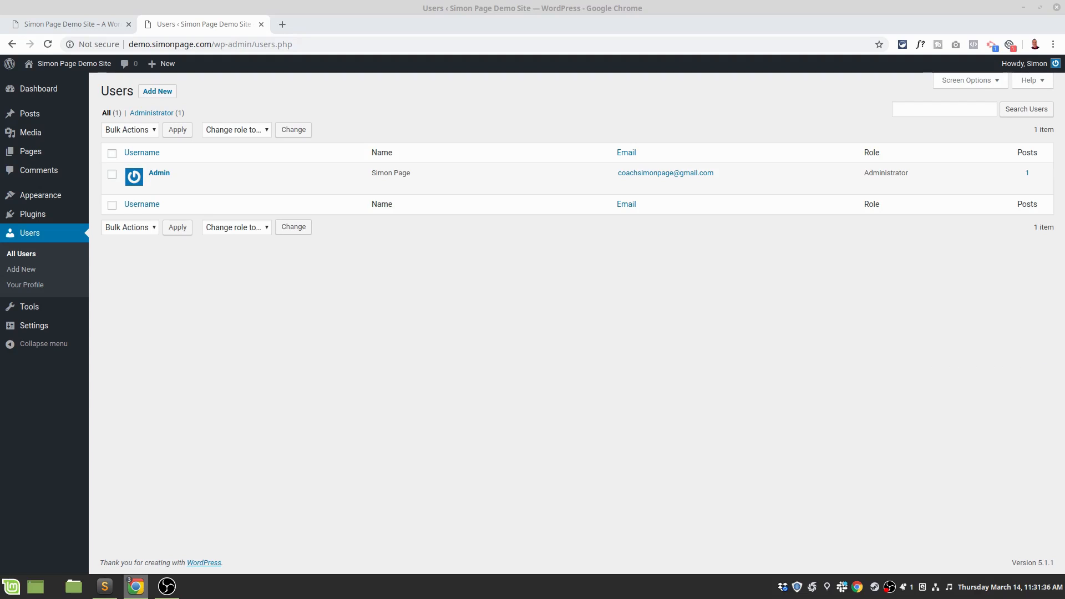
key(F5)
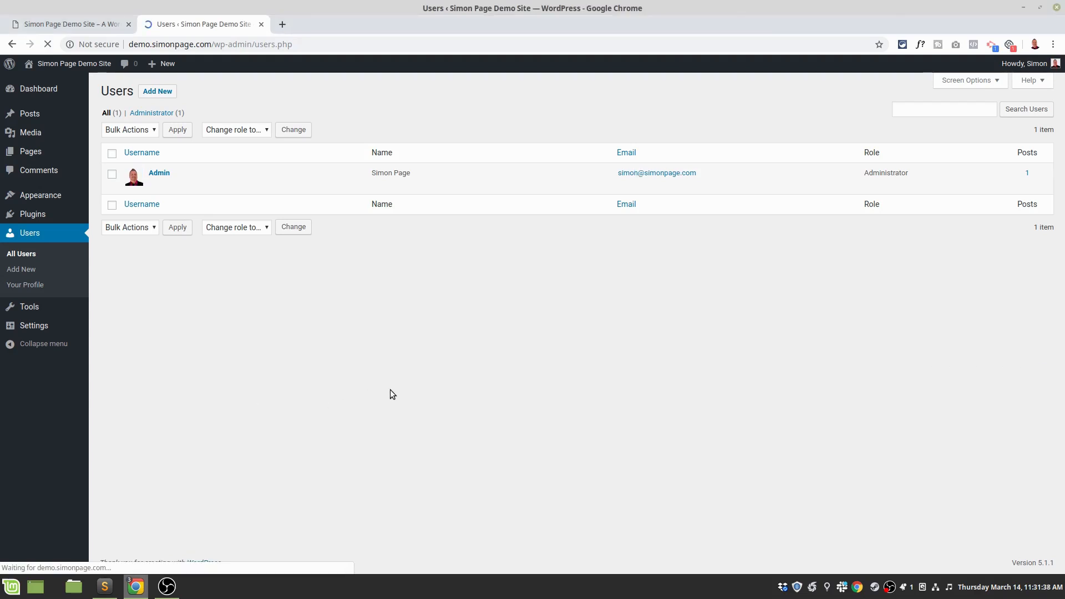
mouse_move(149, 189)
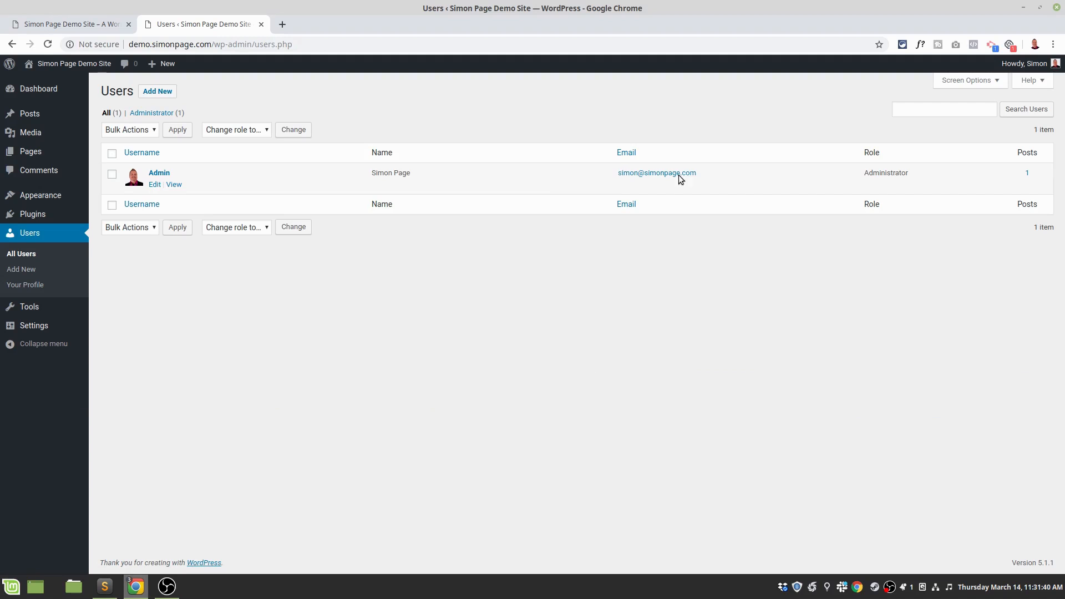